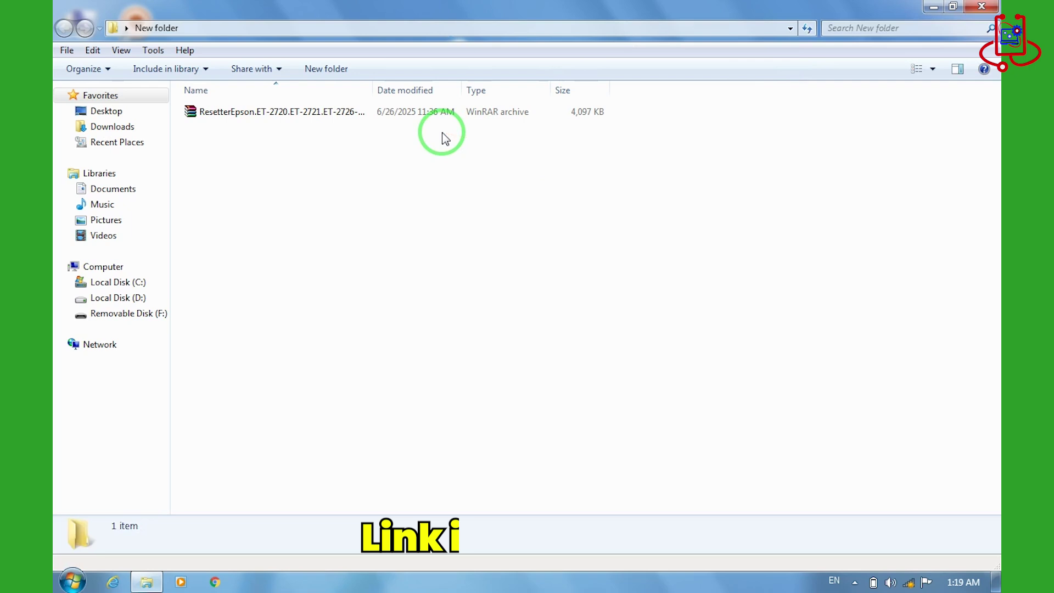
# Extract the ResetterEpson archive to its default destination folder and select the extracted folder.
pyautogui.click(317, 118)
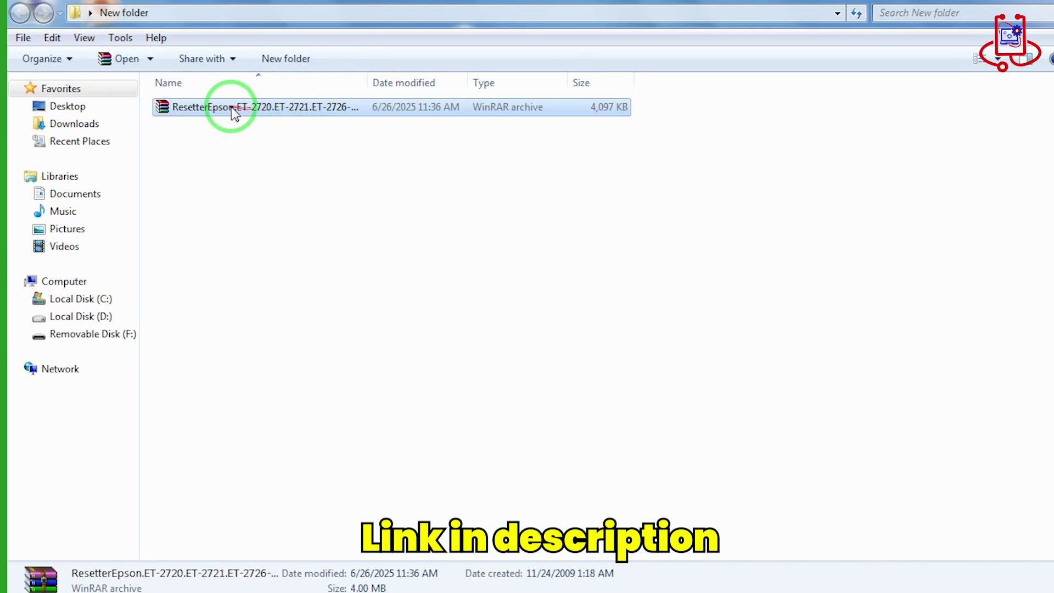
pyautogui.rightClick(229, 113)
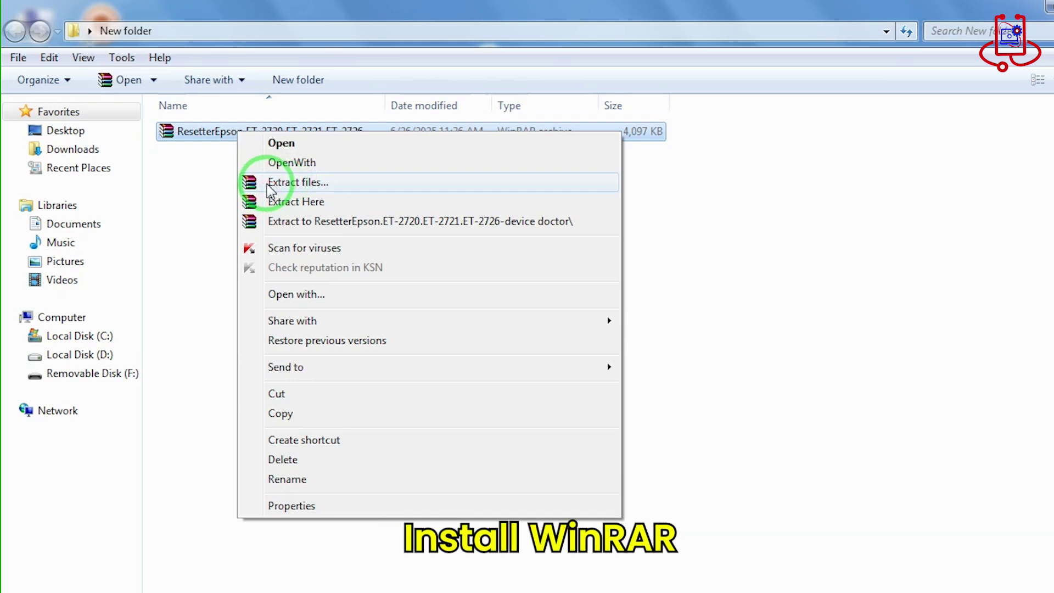
pyautogui.click(268, 184)
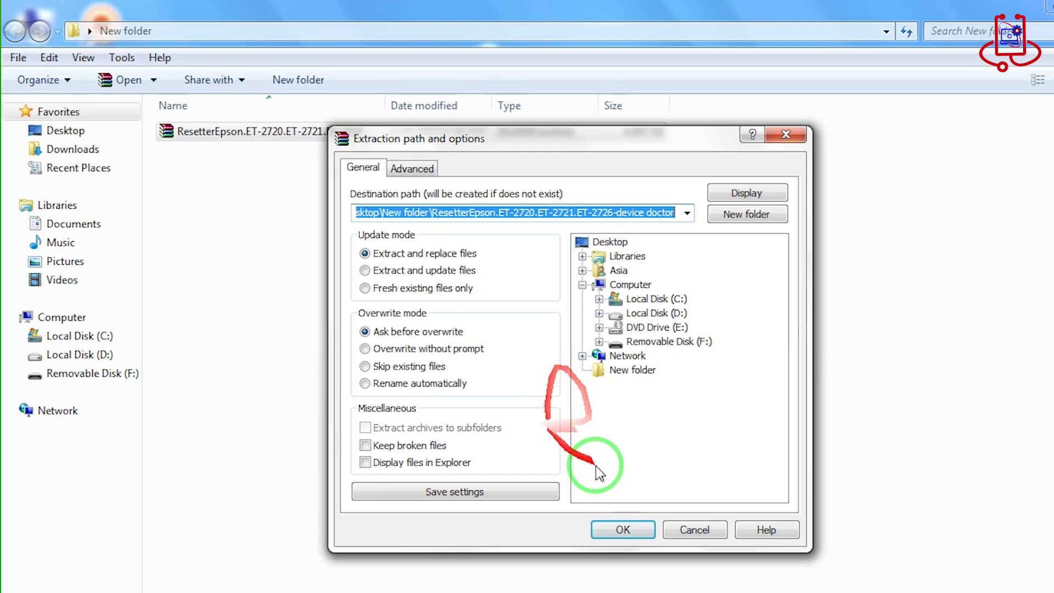
pyautogui.click(624, 530)
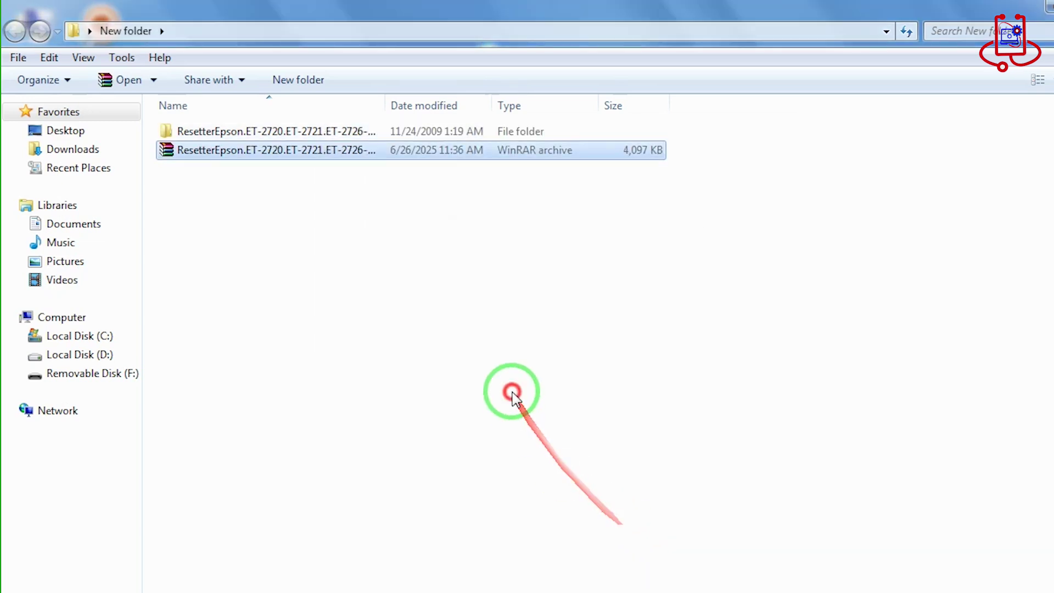
pyautogui.click(238, 134)
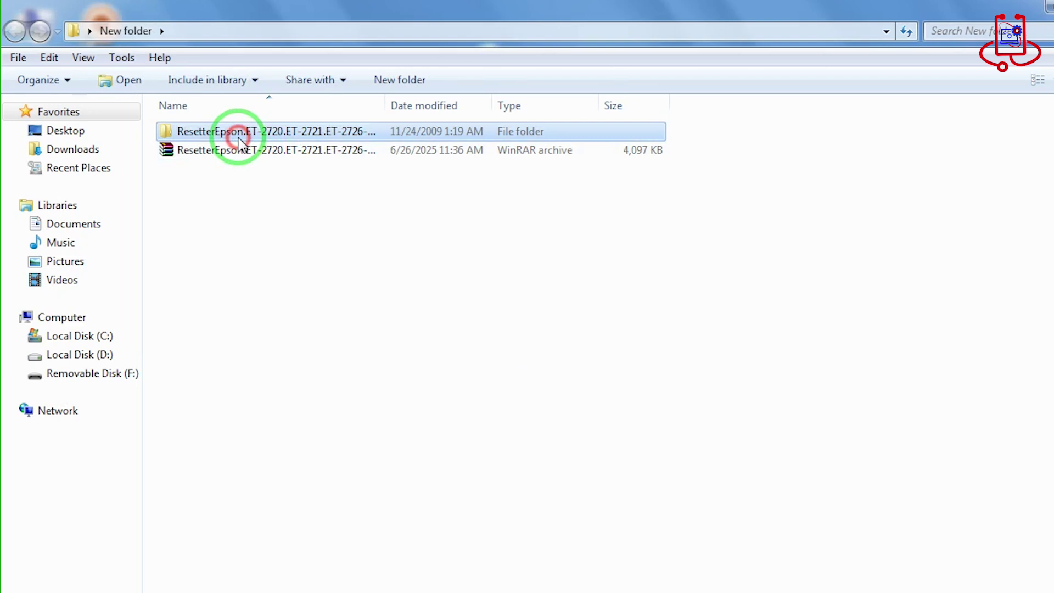
# Open the extracted Reset Epson ET-2720 ET-2721 ET-2726 folder and select Adjprog.exe.
pyautogui.rightClick(207, 132)
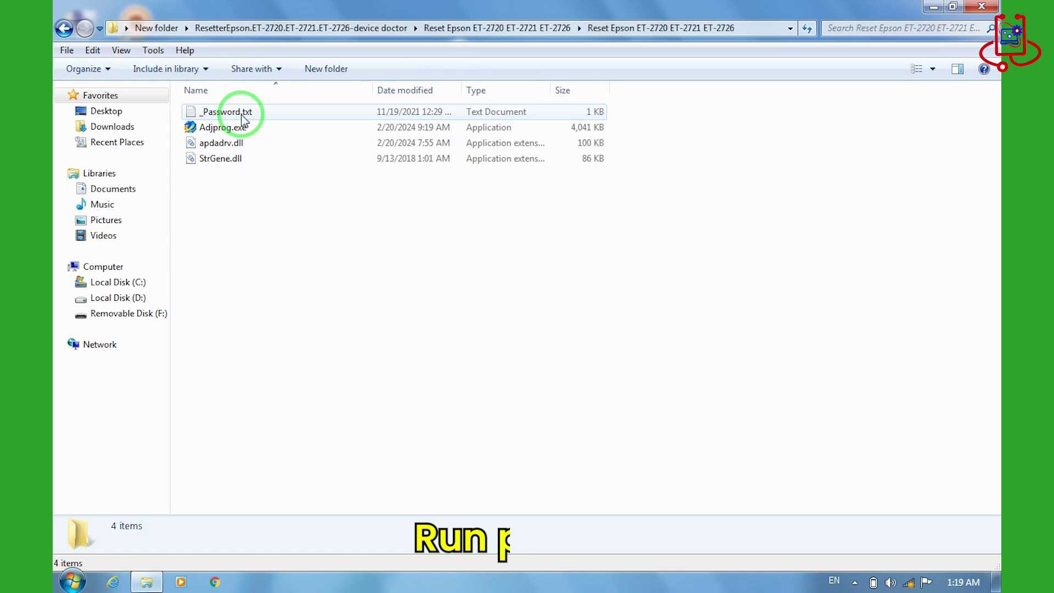
pyautogui.click(242, 116)
pyautogui.click(242, 191)
pyautogui.click(224, 128)
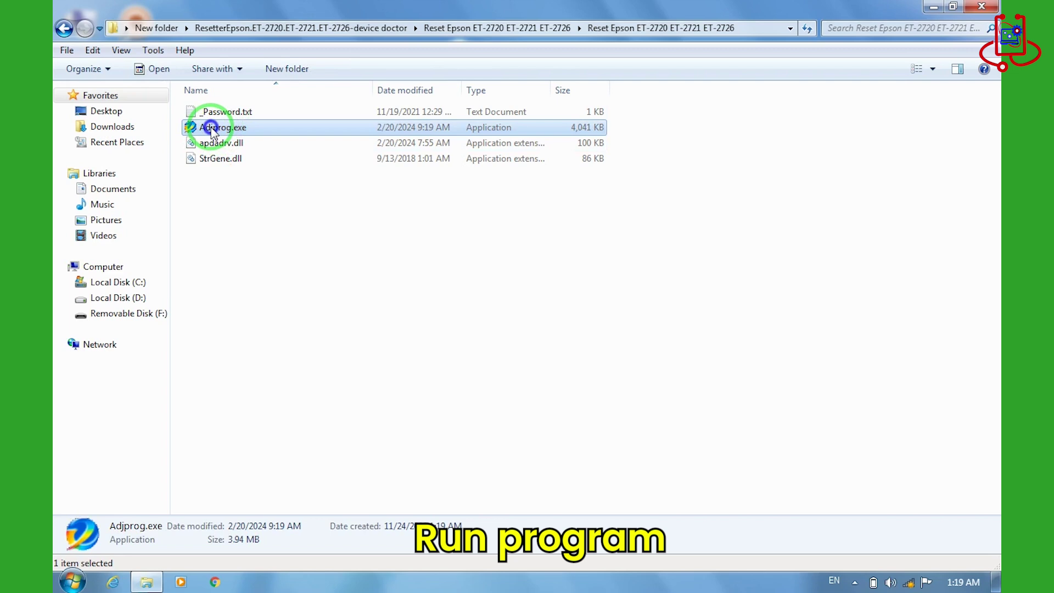
# Launch Adjprog.exe, then open _Password.txt in Notepad.
pyautogui.rightClick(213, 131)
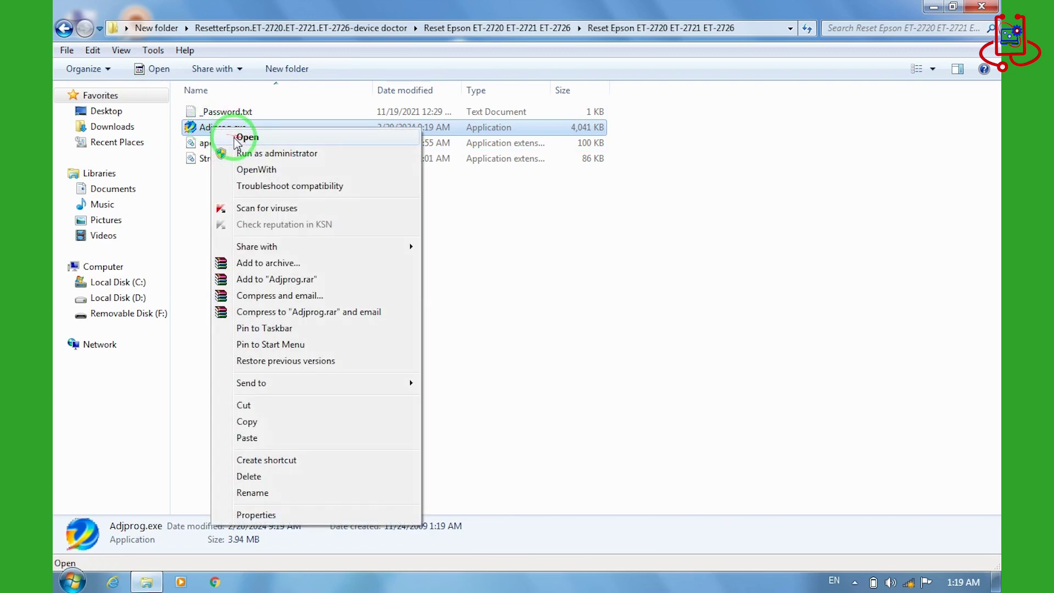
pyautogui.click(248, 138)
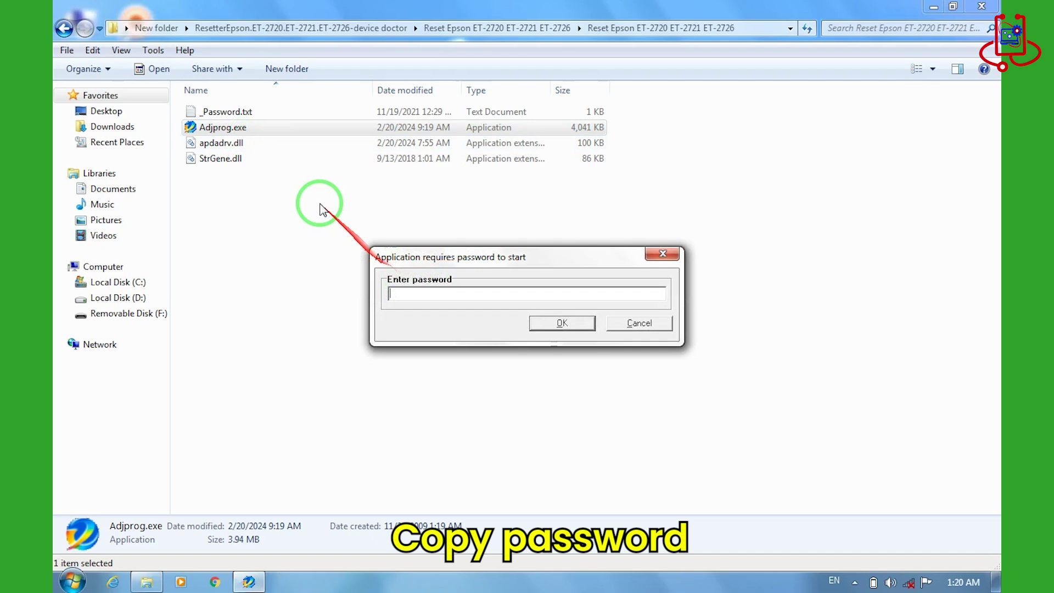
pyautogui.click(235, 115)
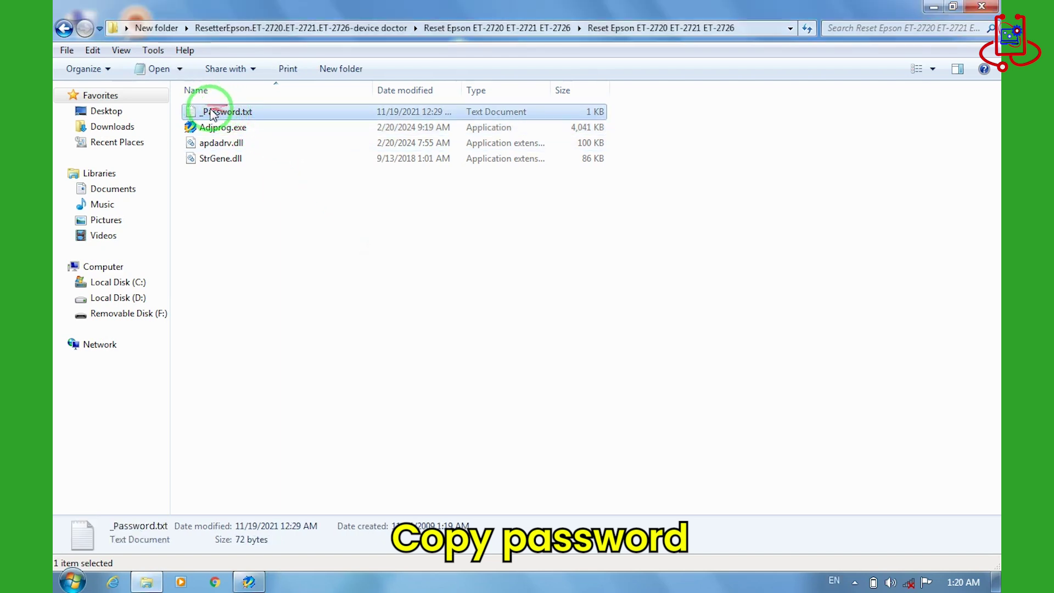
pyautogui.rightClick(208, 116)
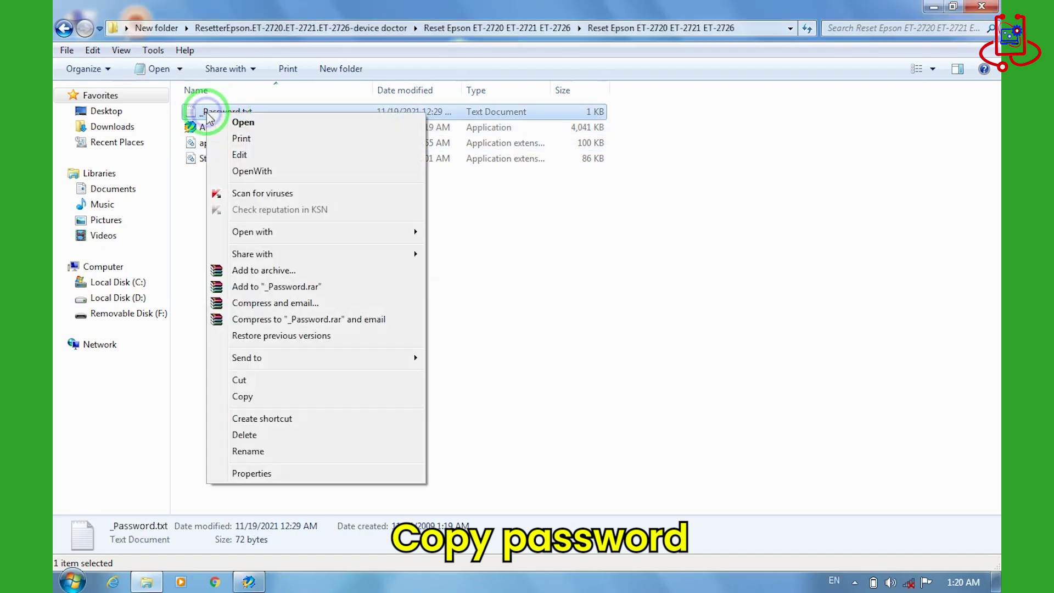
pyautogui.click(241, 123)
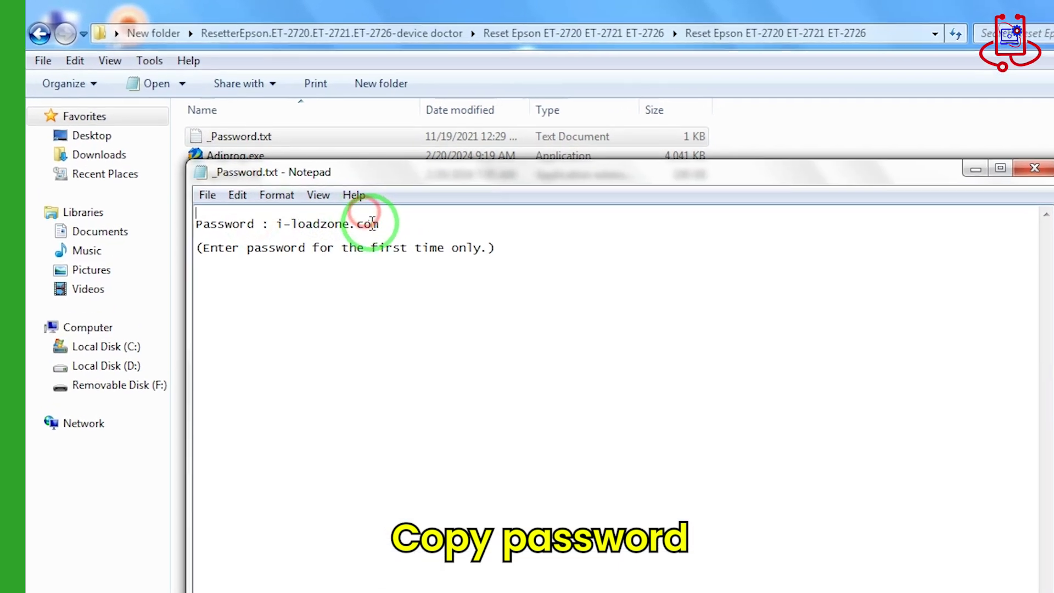
pyautogui.moveTo(339, 183); pyautogui.dragTo(281, 185)
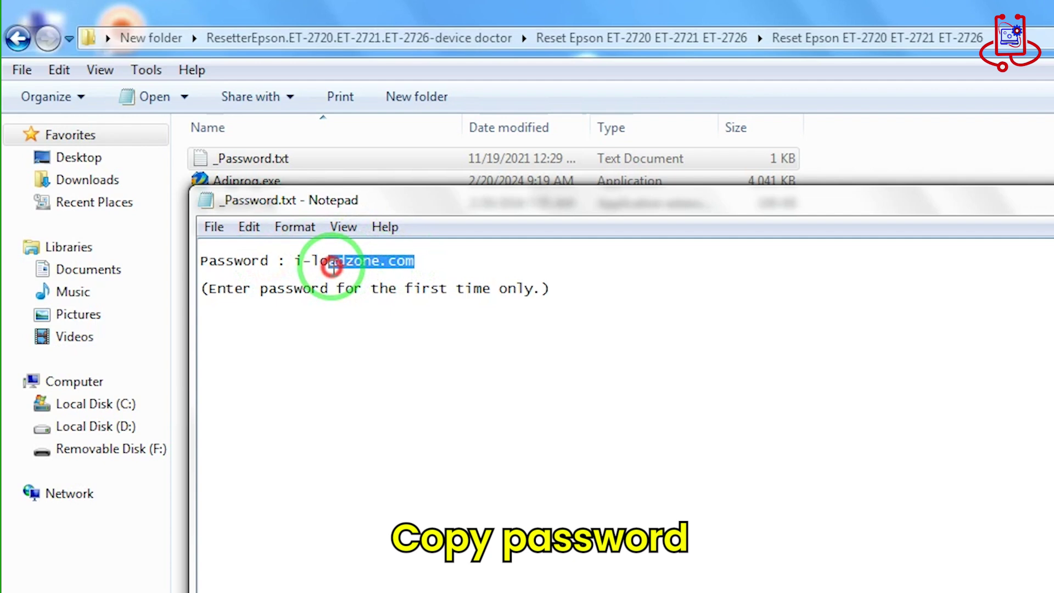
pyautogui.moveTo(294, 265); pyautogui.dragTo(293, 263)
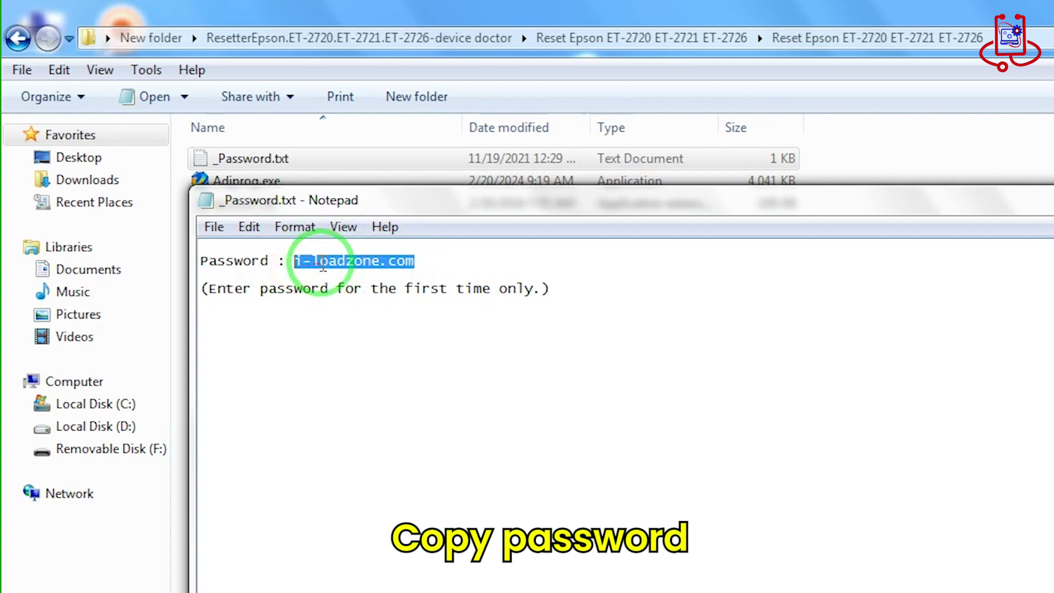
pyautogui.rightClick(323, 264)
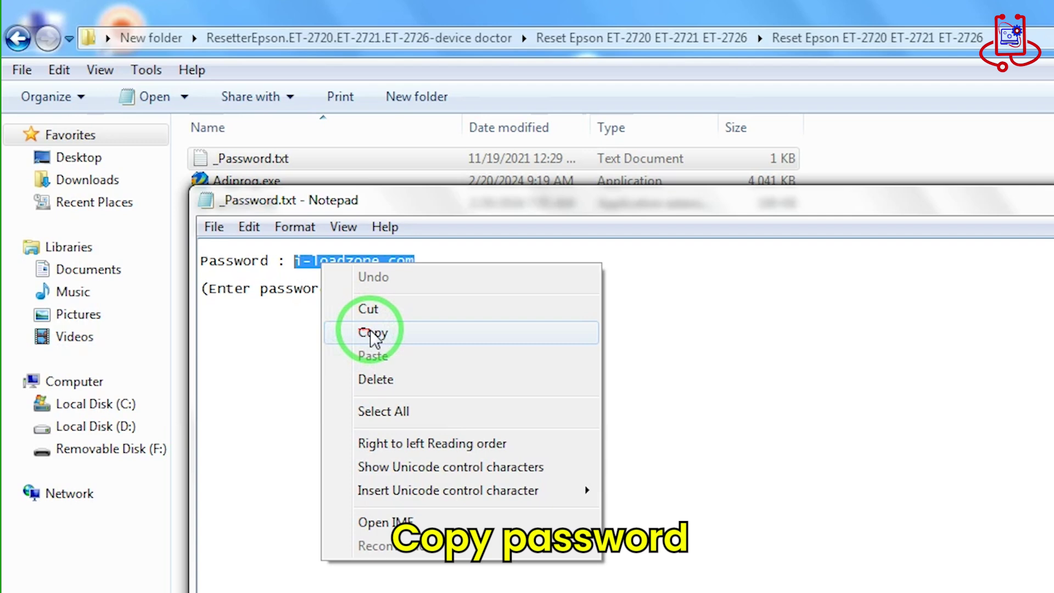
pyautogui.click(362, 333)
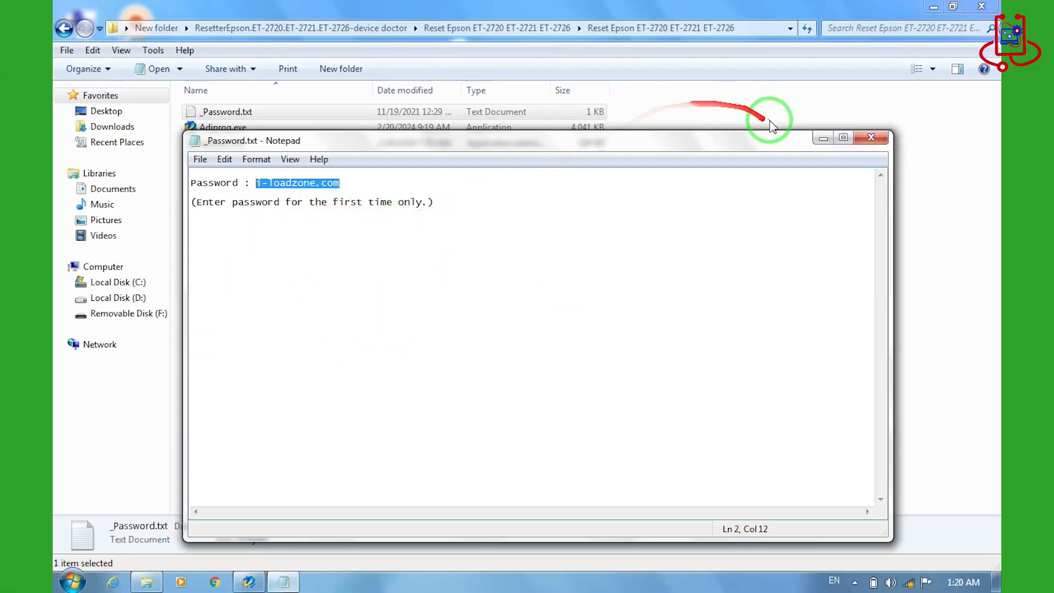
# Close Notepad, paste i-loadzone.com into the Enter password box, and confirm with OK.
pyautogui.click(864, 142)
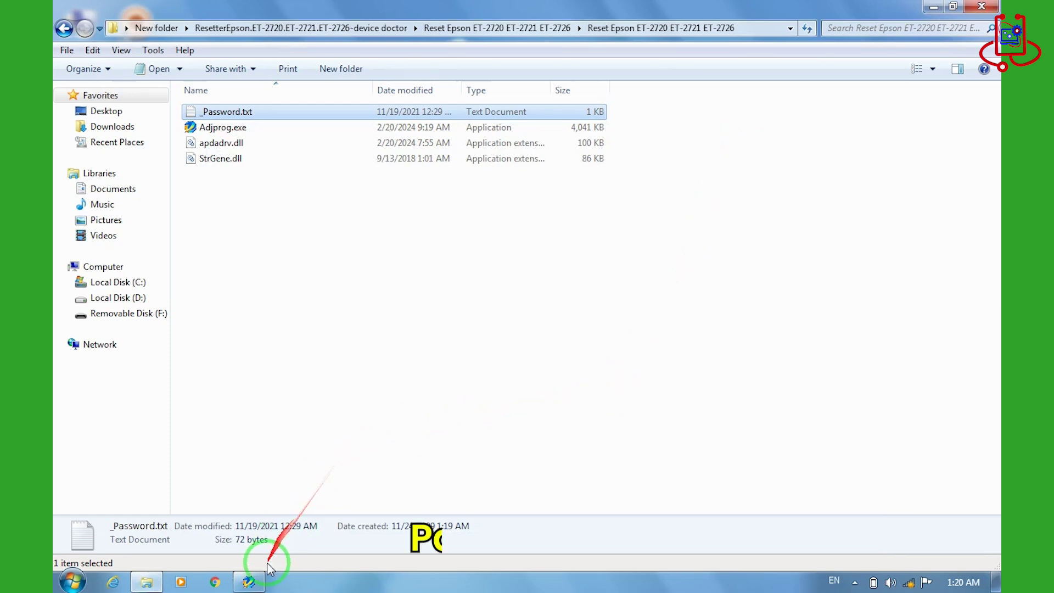
pyautogui.click(249, 579)
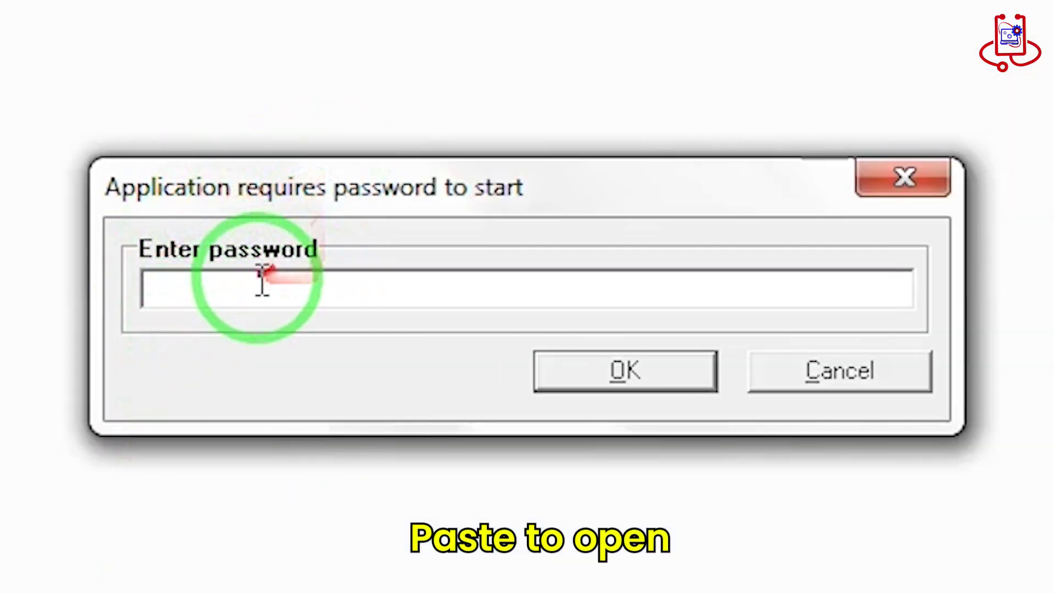
pyautogui.click(432, 291)
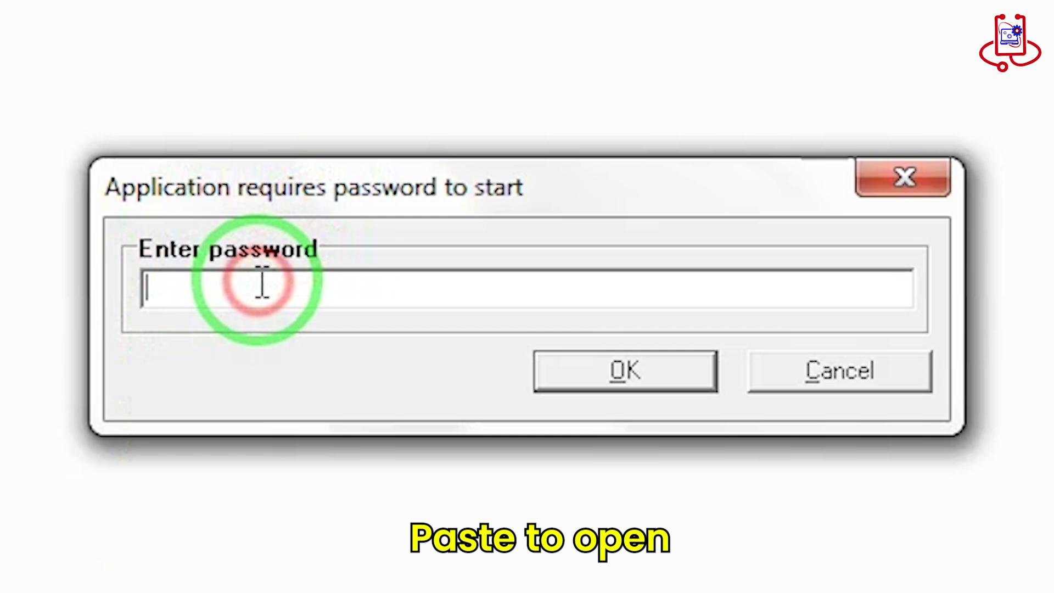
pyautogui.rightClick(262, 284)
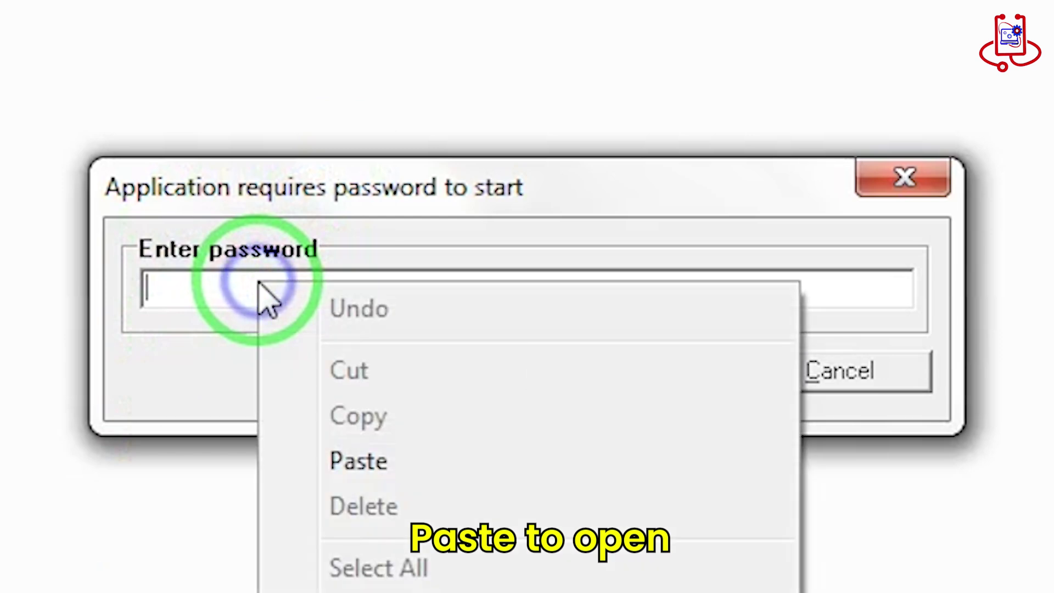
pyautogui.click(345, 464)
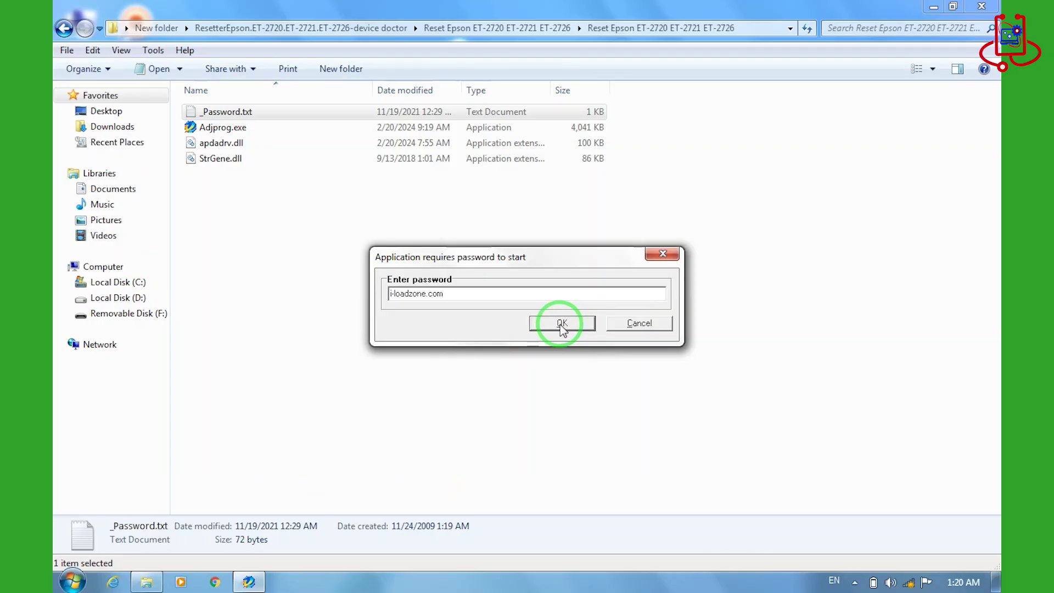
pyautogui.click(562, 325)
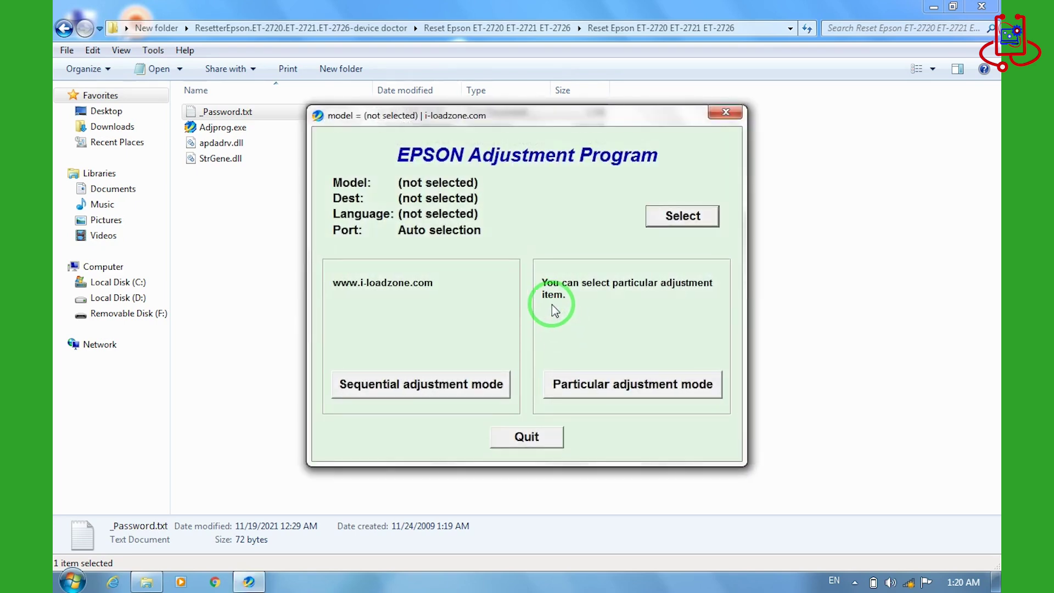
# Select port USB003 (ET-2720 Series) and model ET-2720 in the printer selection dialog.
pyautogui.click(670, 219)
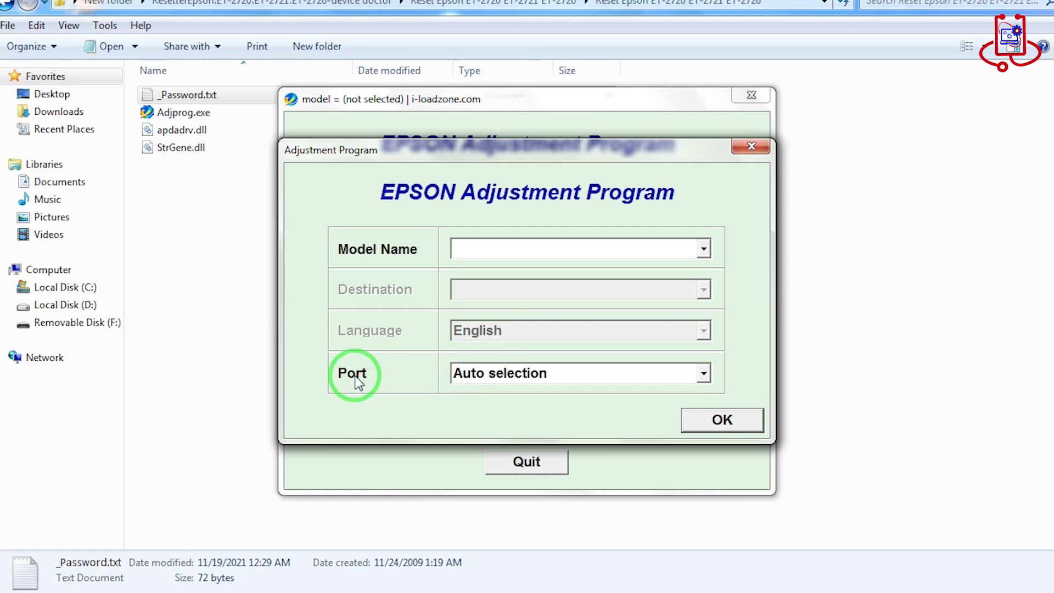
pyautogui.click(470, 395)
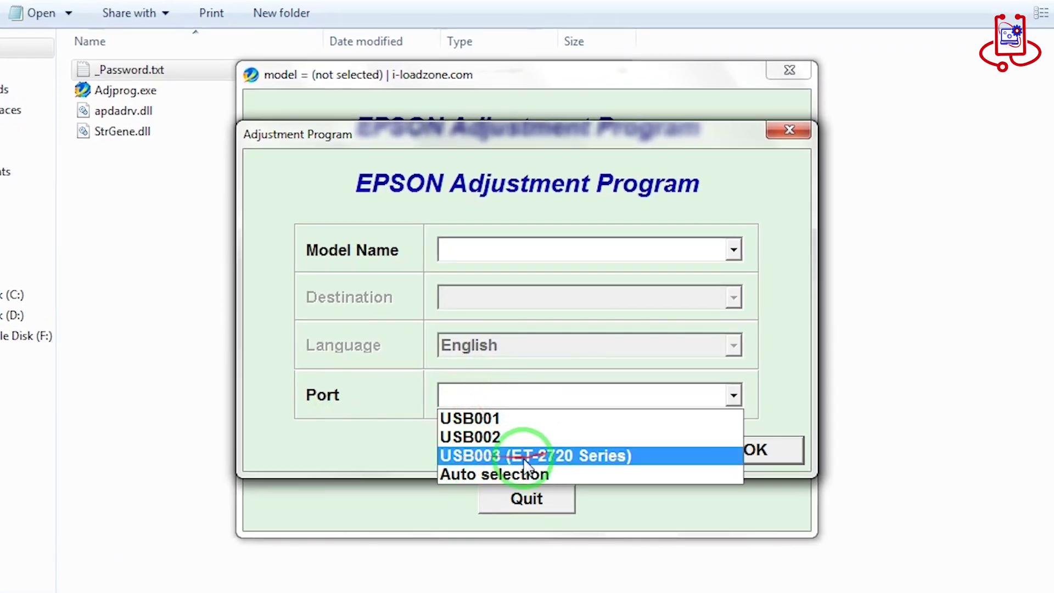
pyautogui.click(551, 457)
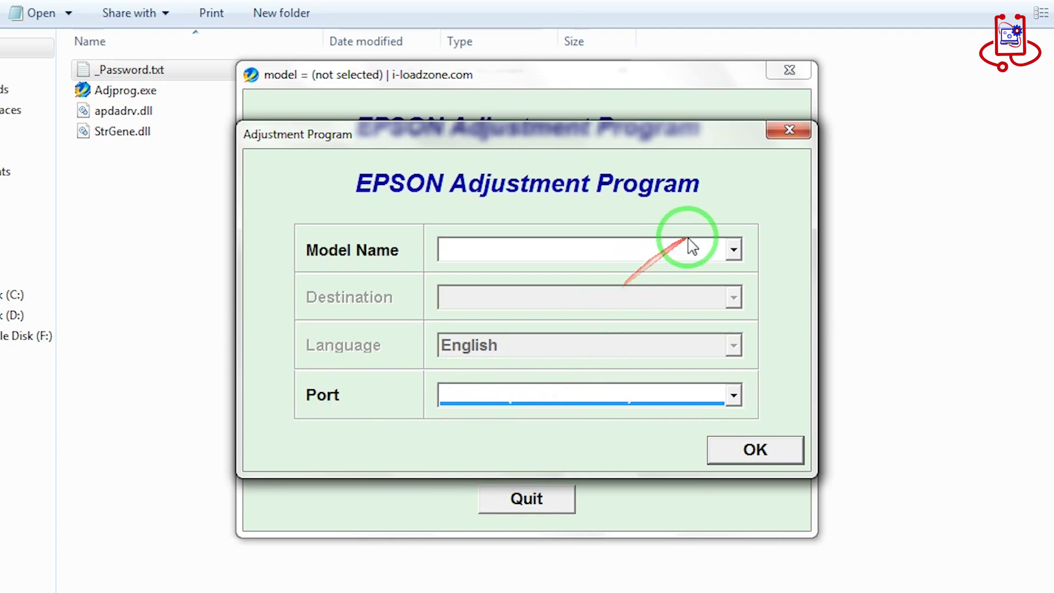
pyautogui.click(399, 262)
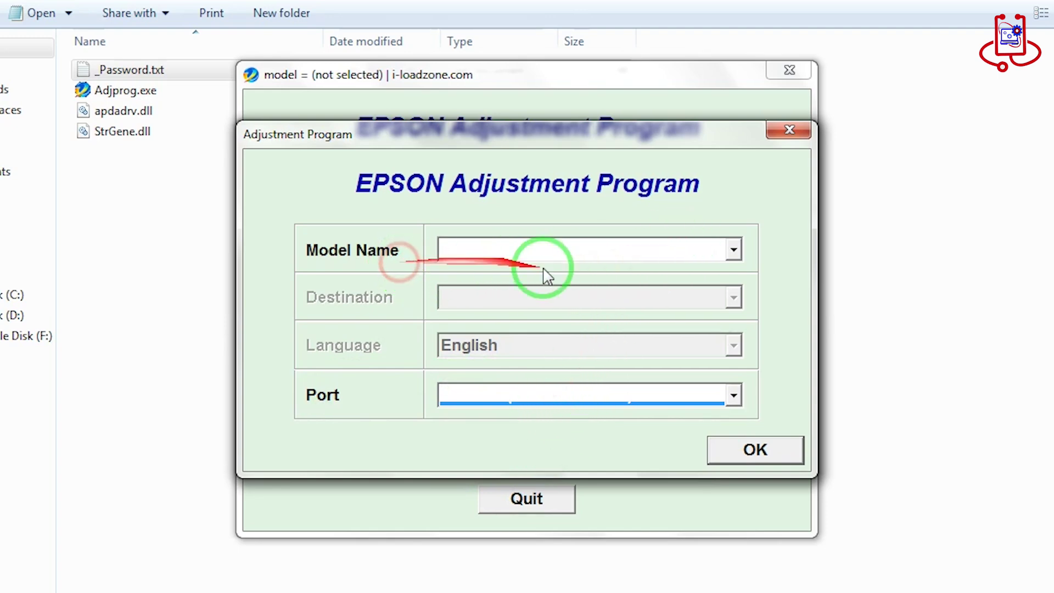
pyautogui.click(630, 249)
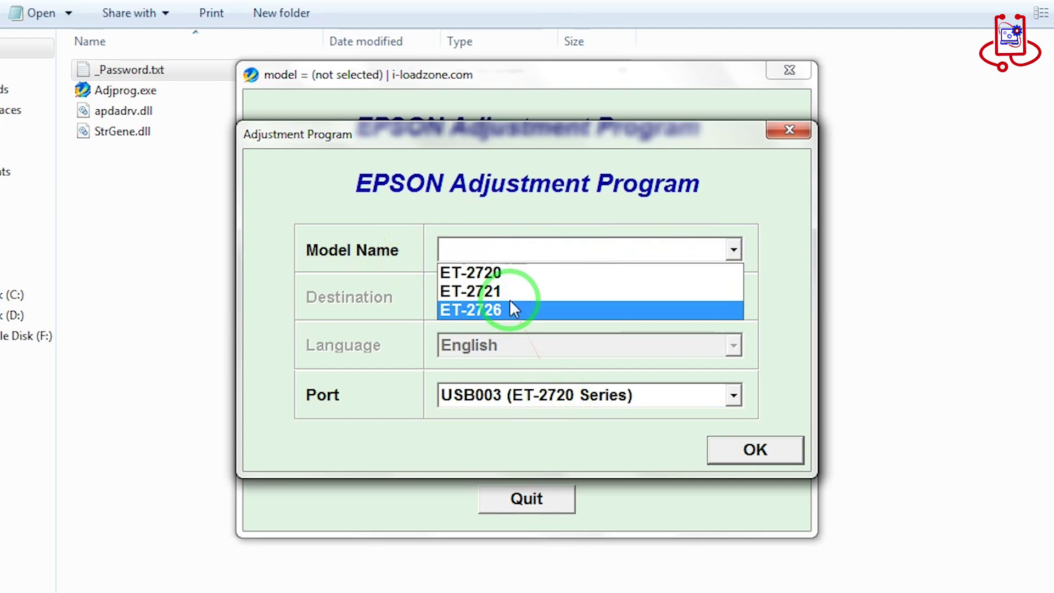
pyautogui.click(476, 273)
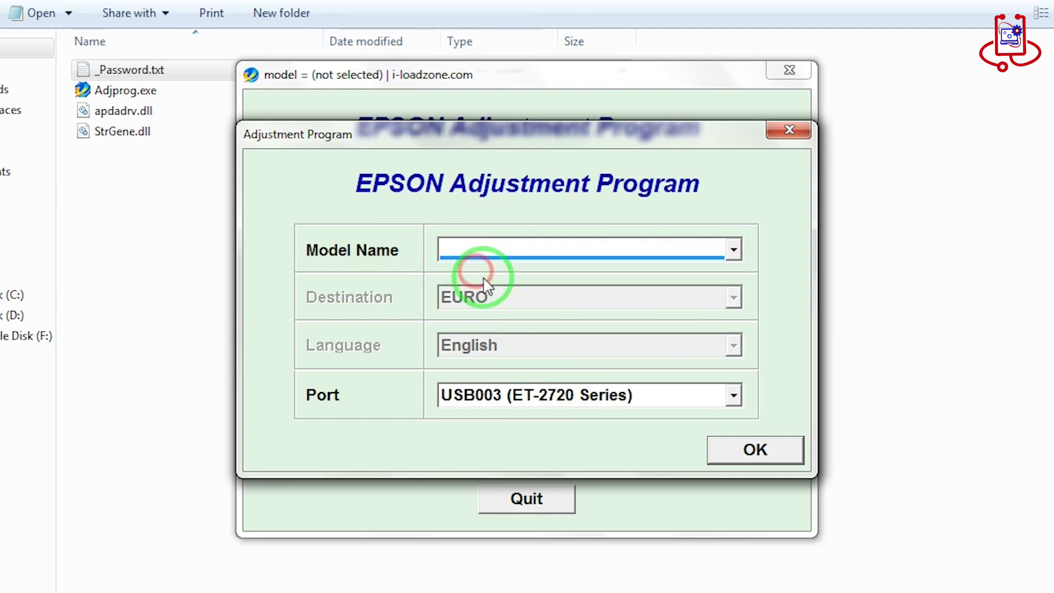
pyautogui.click(733, 454)
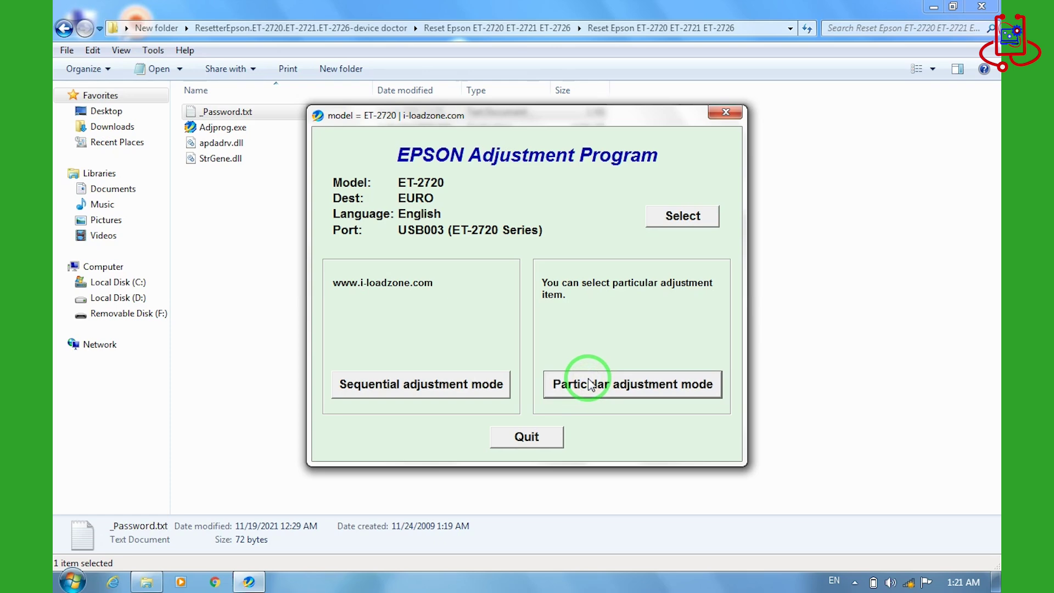
# In Particular adjustment mode, pick Waste ink pad counter from the item list and confirm.
pyautogui.click(590, 384)
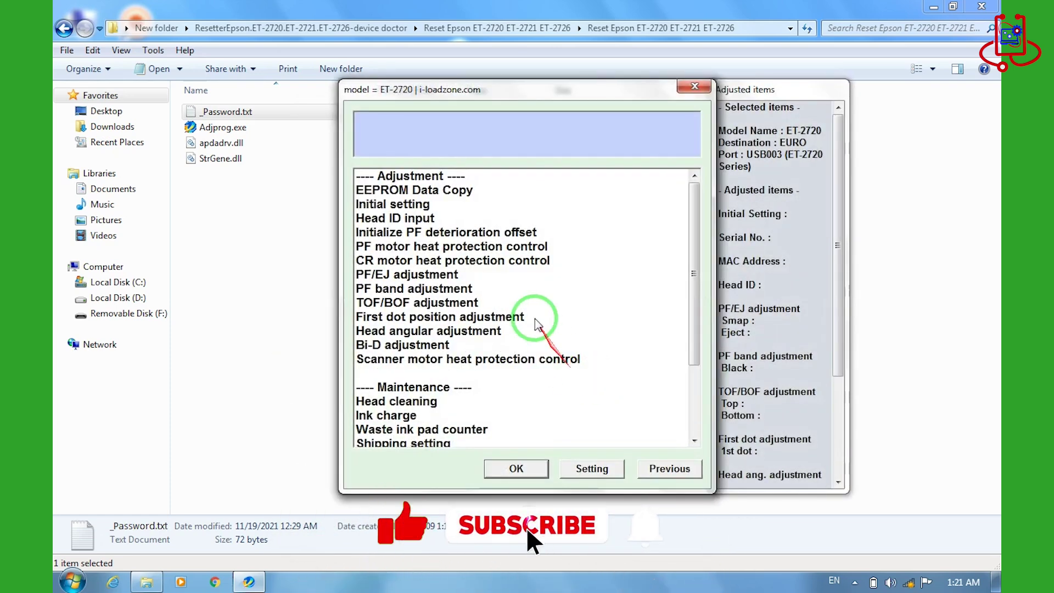
pyautogui.click(417, 177)
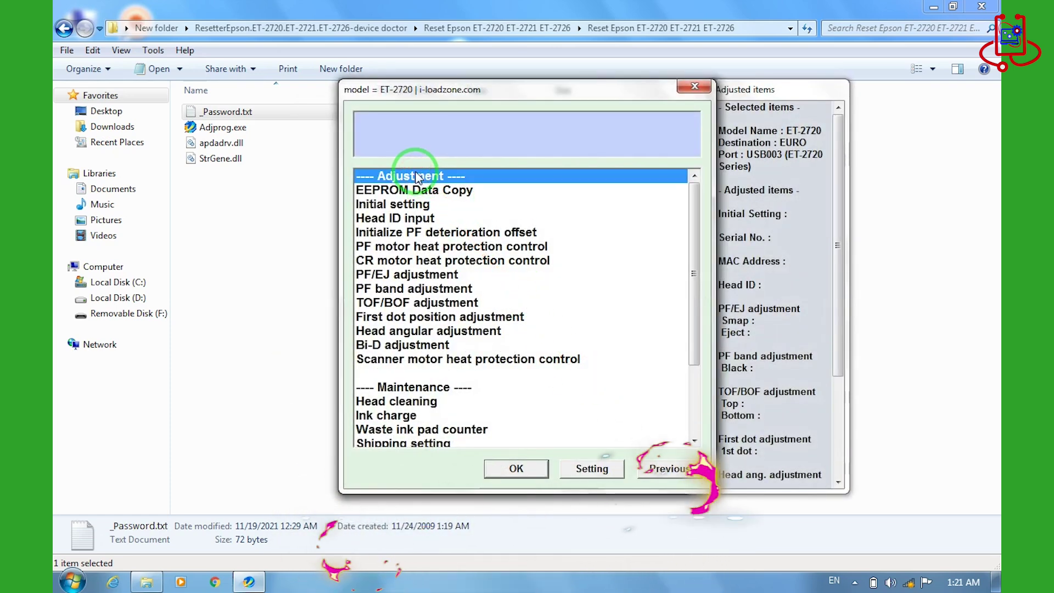
pyautogui.press('Down')
pyautogui.press('Down')
pyautogui.press('Down')
pyautogui.press('Down')
pyautogui.press('Down')
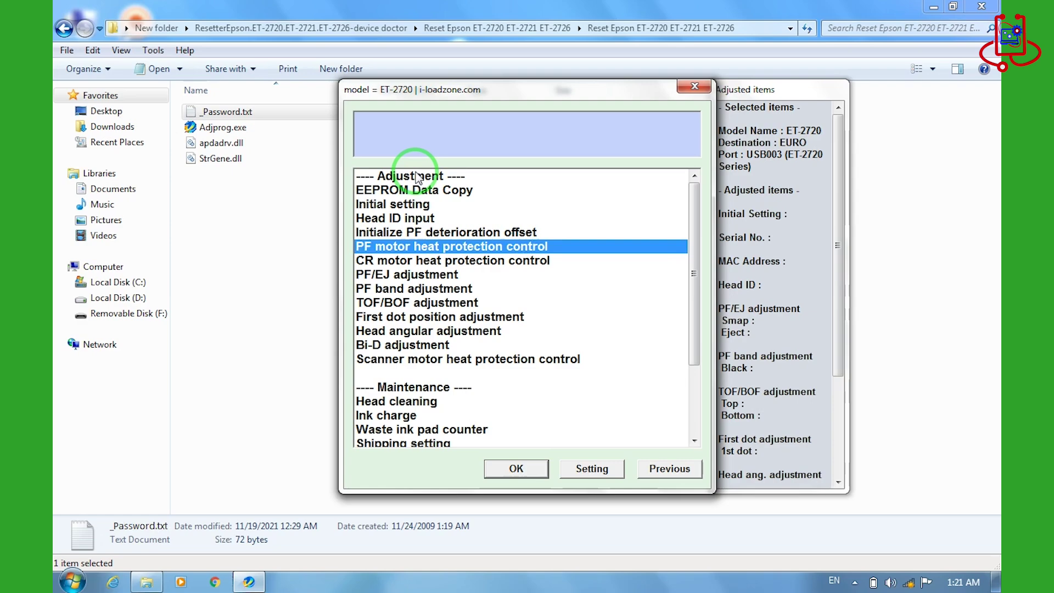
pyautogui.press('Down')
pyautogui.press('Down')
pyautogui.press('Down')
pyautogui.press('Down')
pyautogui.press('Down')
pyautogui.press('Down')
pyautogui.press('Down')
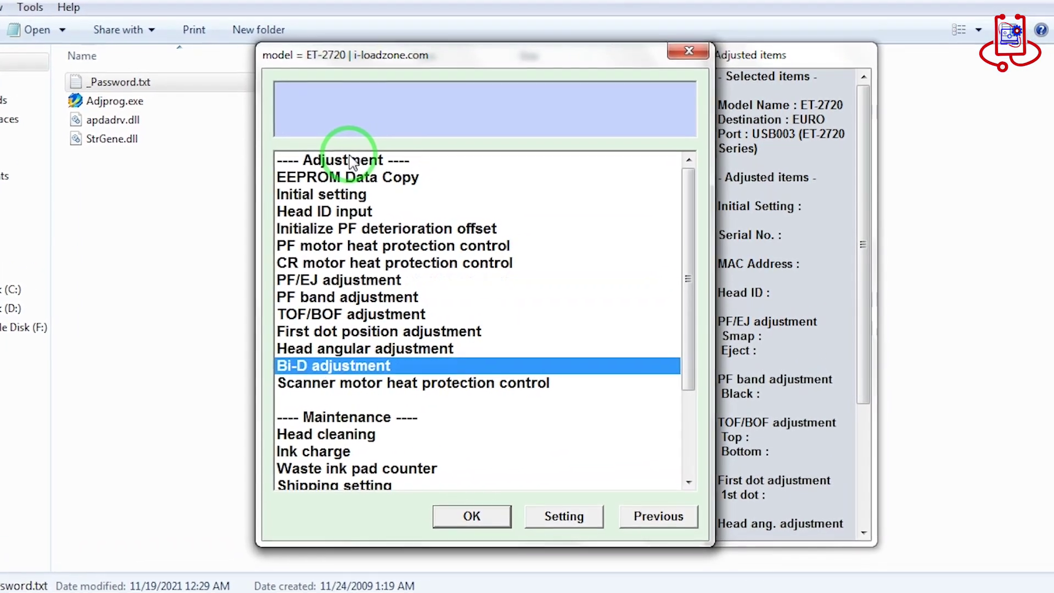
pyautogui.press('Down')
pyautogui.press('Down')
pyautogui.press('Down')
pyautogui.press('Down')
pyautogui.press('Down')
pyautogui.press('Down')
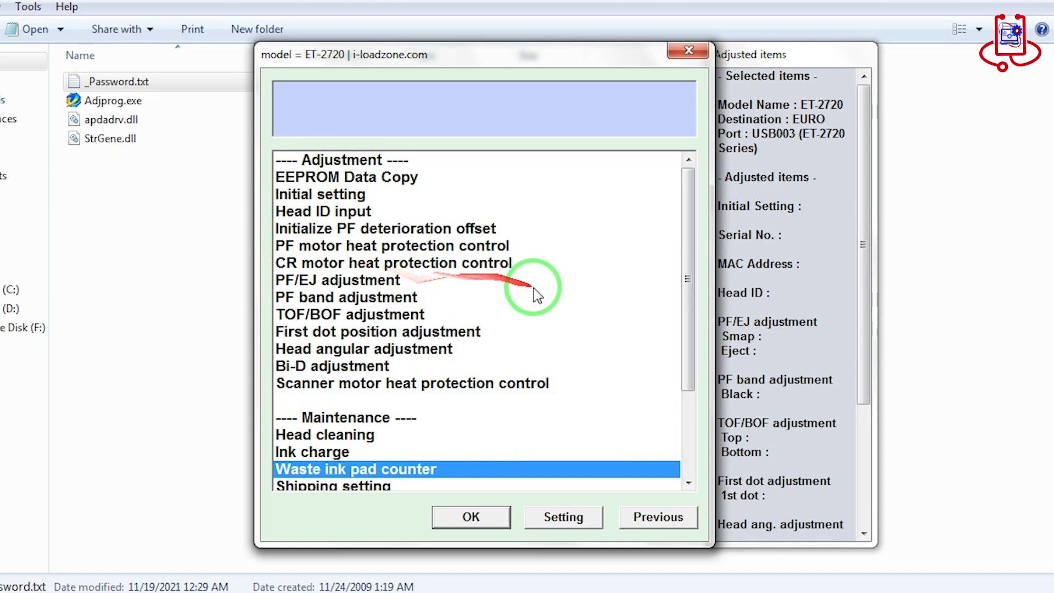
pyautogui.moveTo(687, 302); pyautogui.dragTo(698, 386)
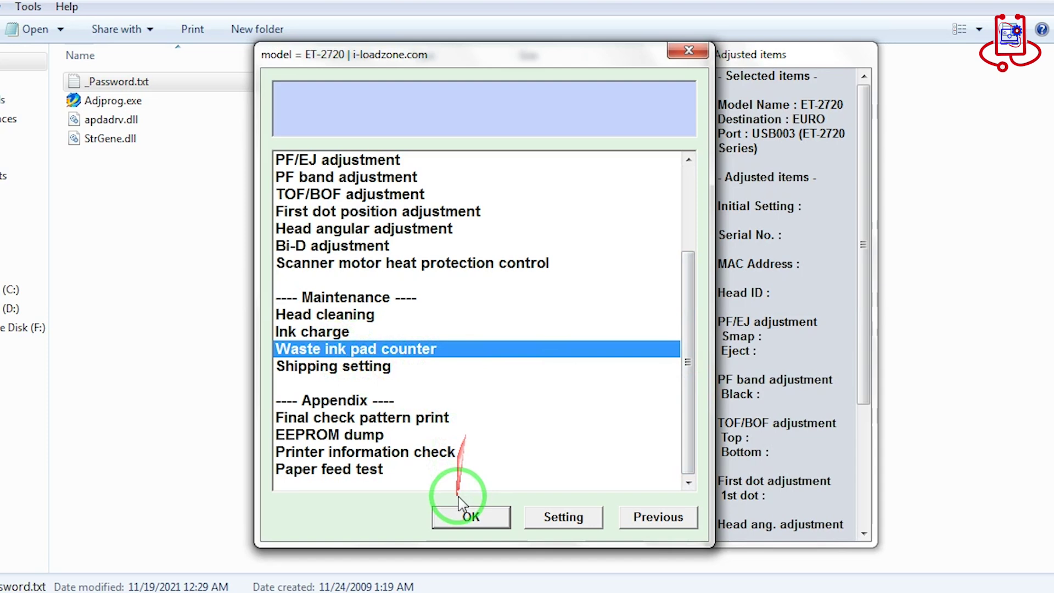
pyautogui.click(459, 528)
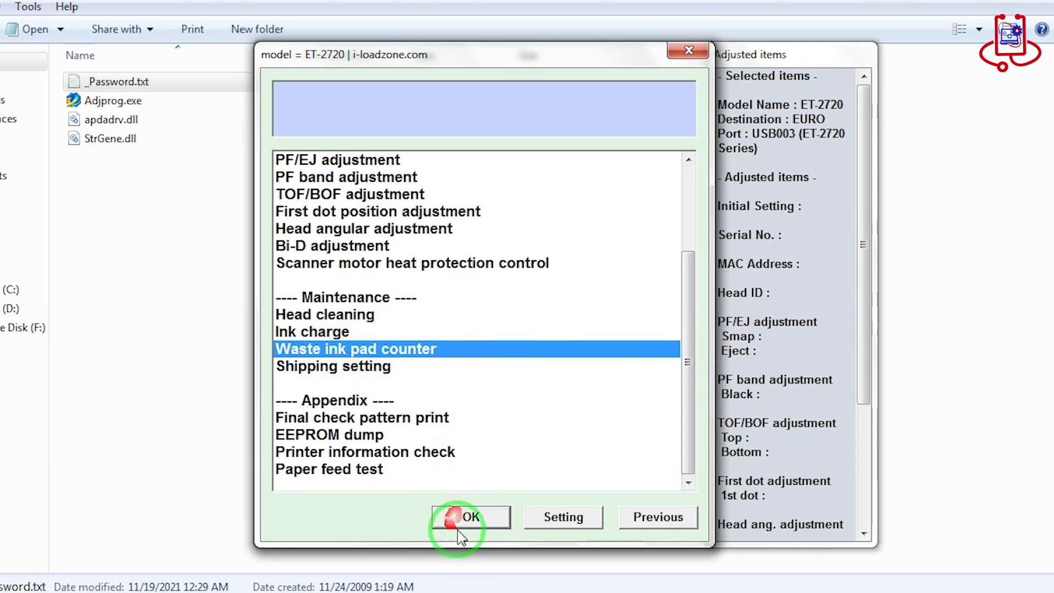
# Check the main and platen pad counter values, then initialize both and confirm with OK.
pyautogui.click(466, 519)
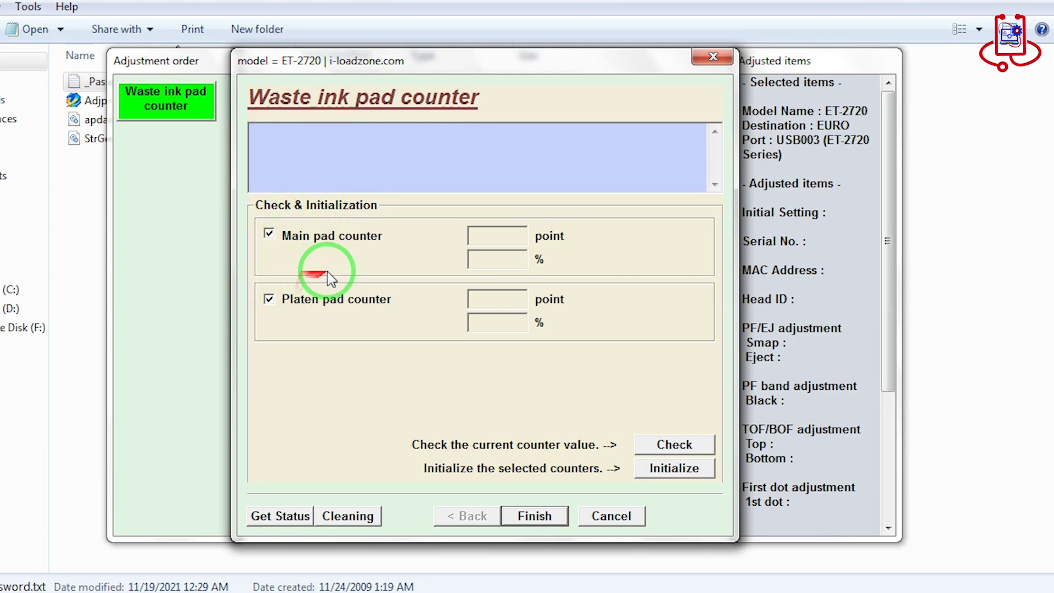
pyautogui.click(669, 444)
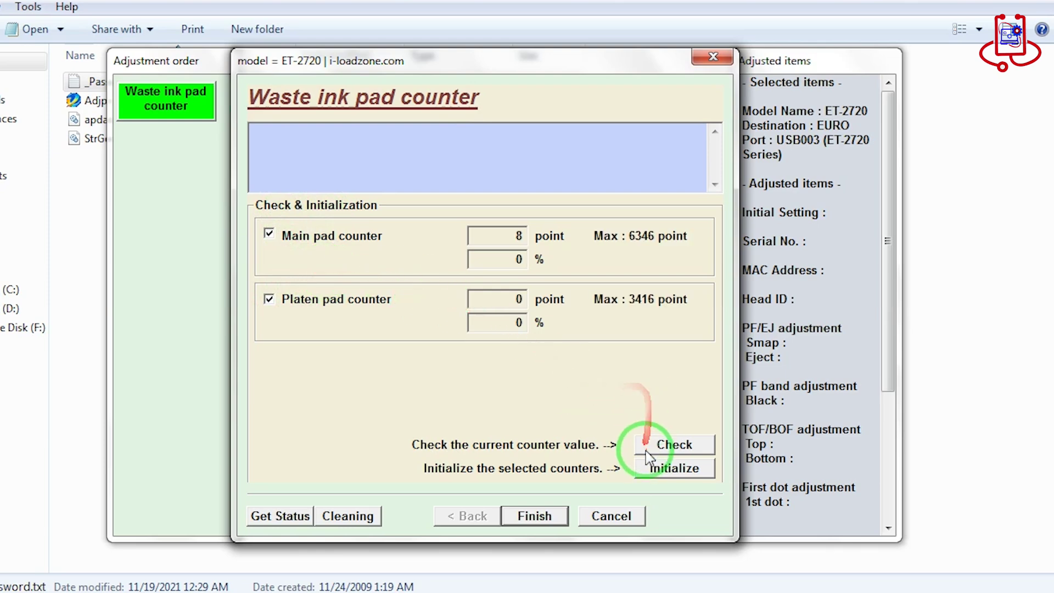
pyautogui.click(667, 469)
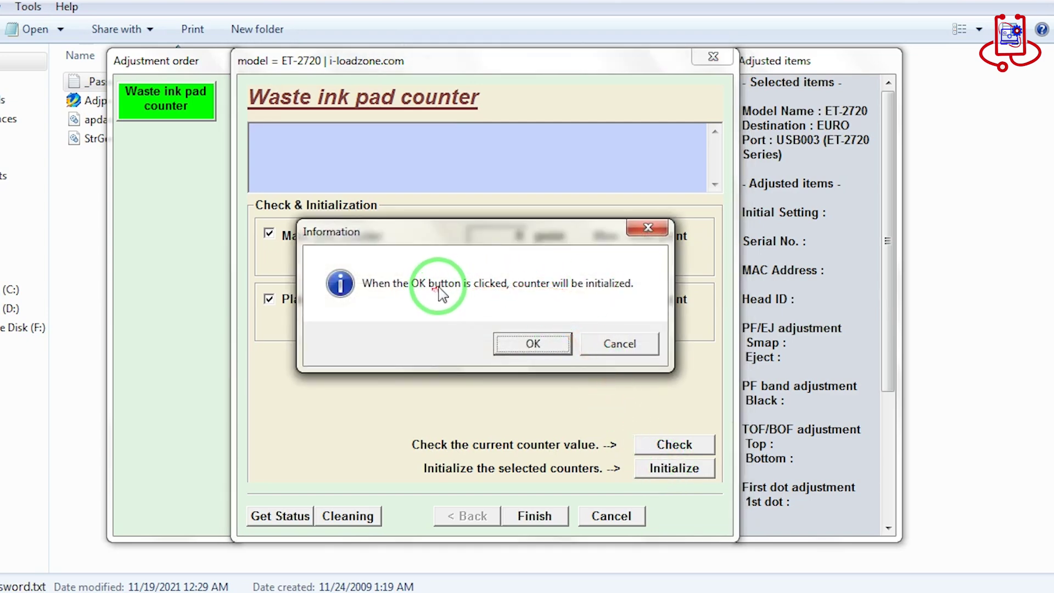
pyautogui.click(535, 343)
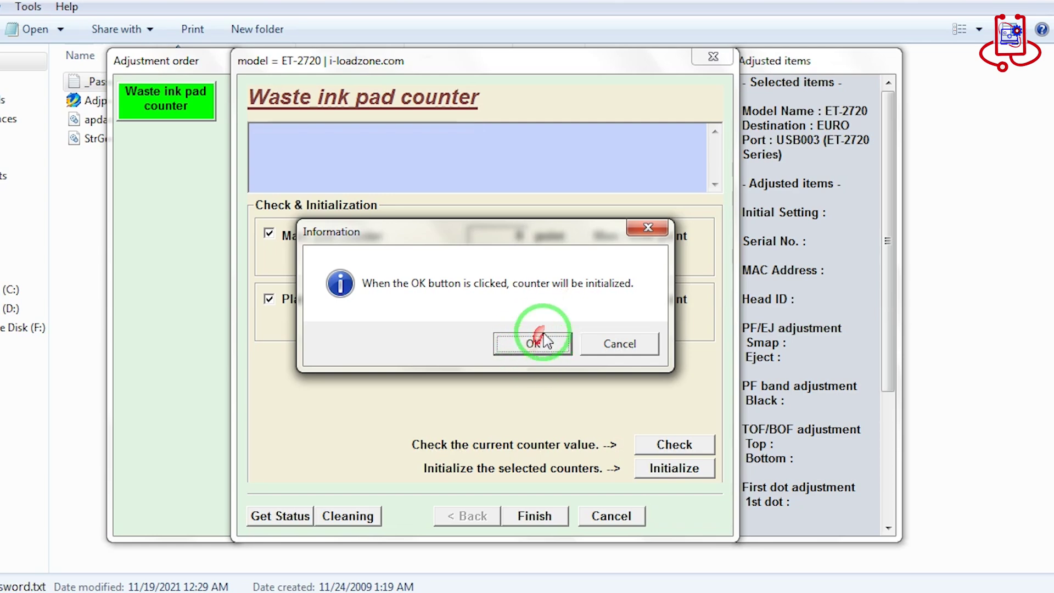
pyautogui.click(542, 341)
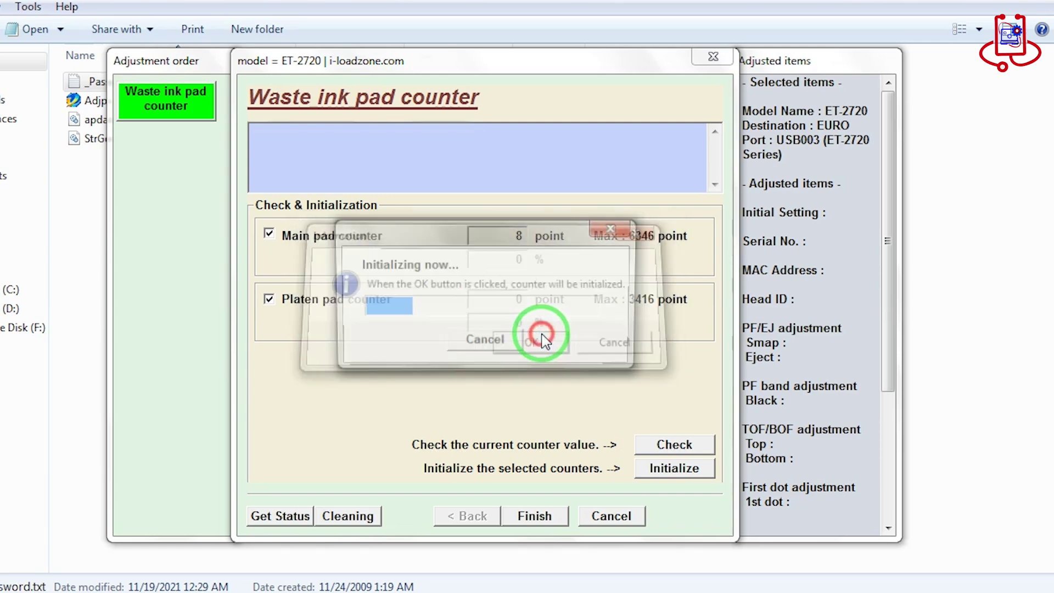